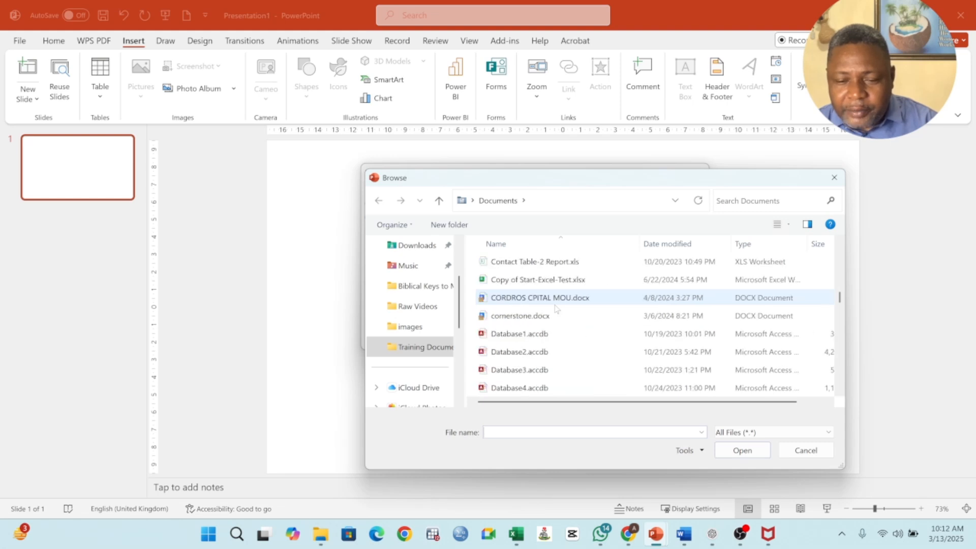
Try to insert the file Excel Keyboard Shortcuts for Formulas Test with Answers.docx from Documents as an object on the slide.
scroll(556, 308, "down", 4)
scroll(557, 308, "down", 4)
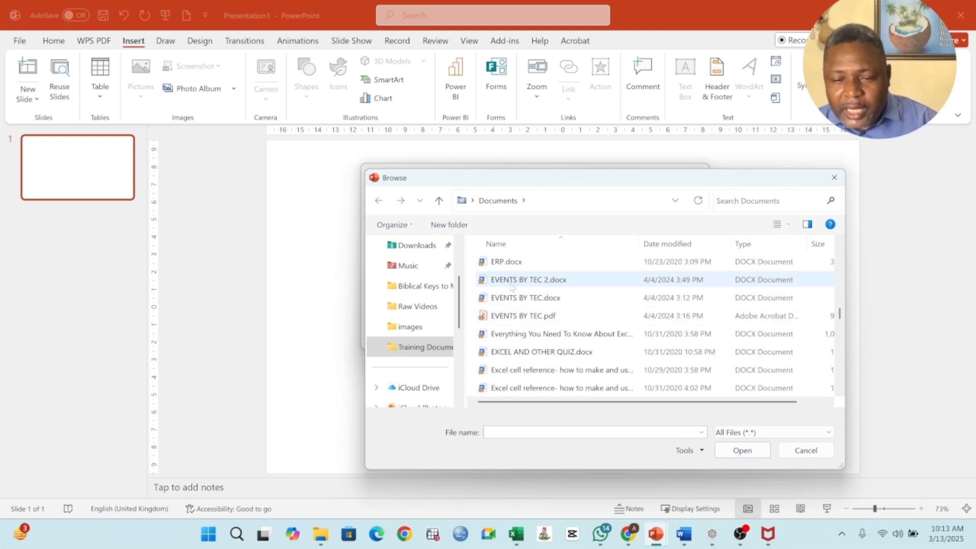
scroll(556, 321, "down", 1)
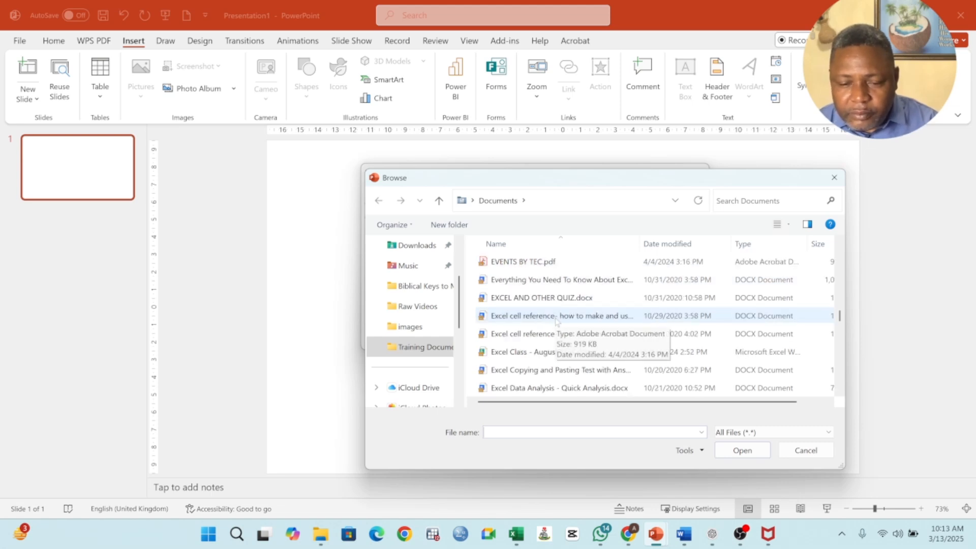
scroll(556, 331, "down", 2)
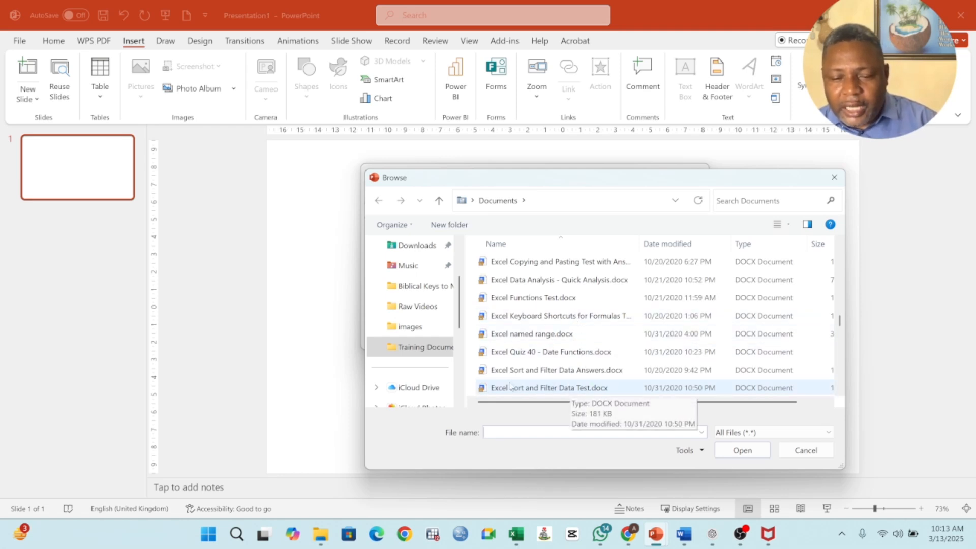
left_click(512, 356)
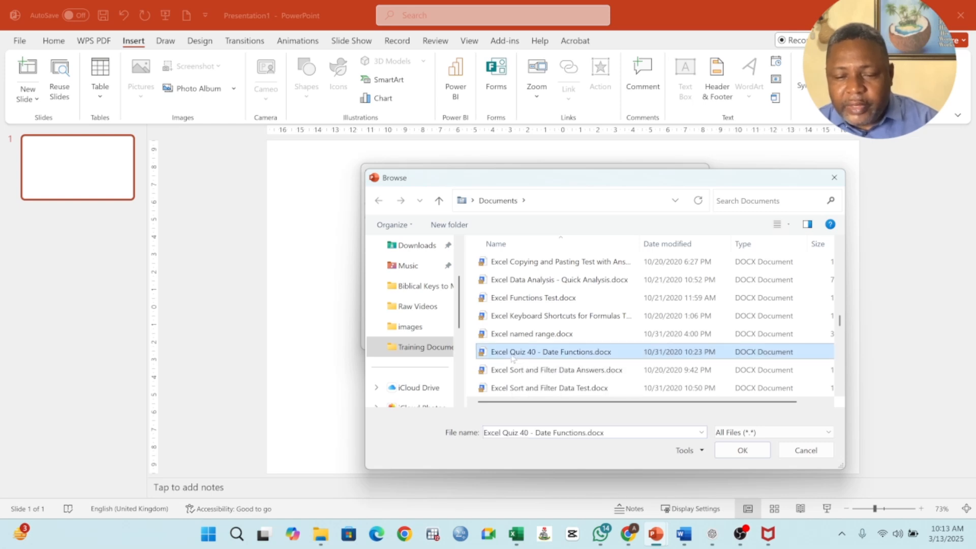
left_click(512, 319)
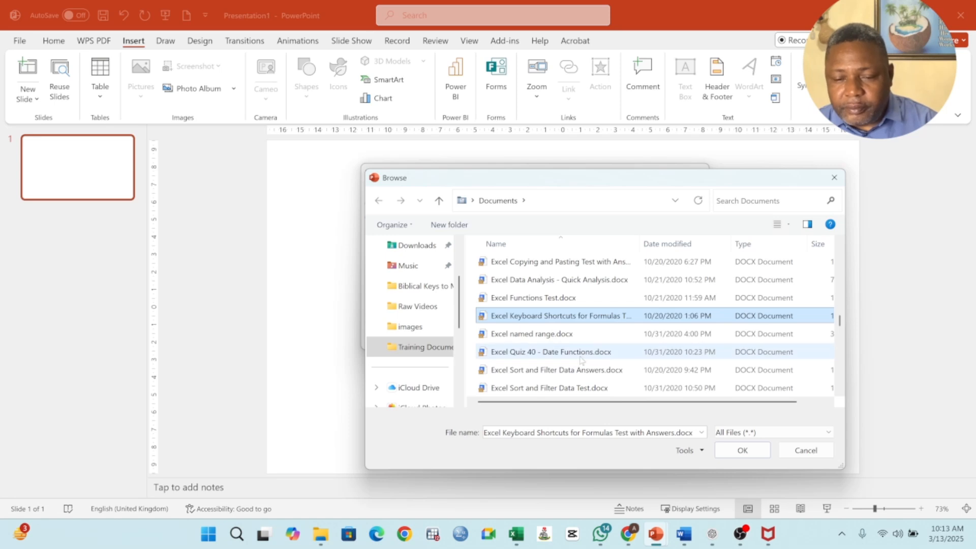
left_click(725, 457)
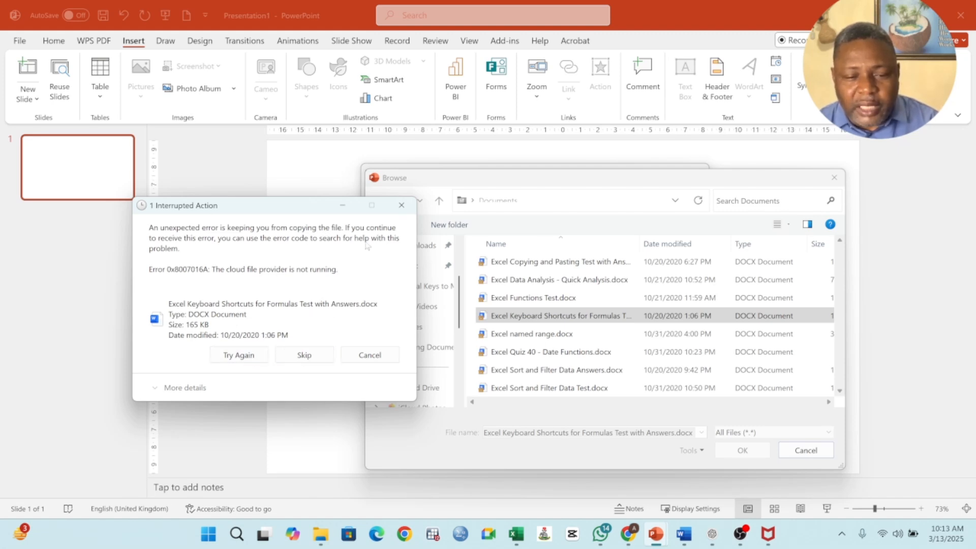
left_click(310, 356)
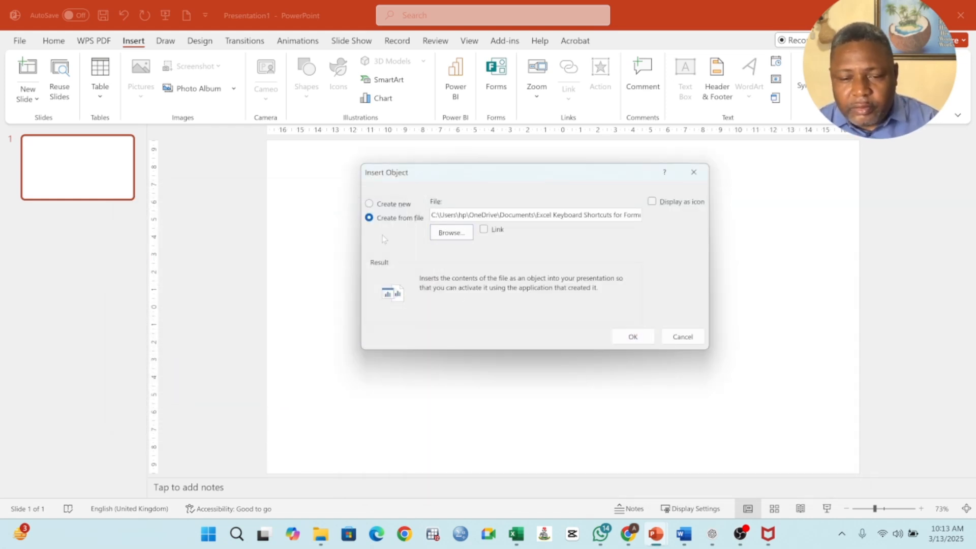
left_click(630, 338)
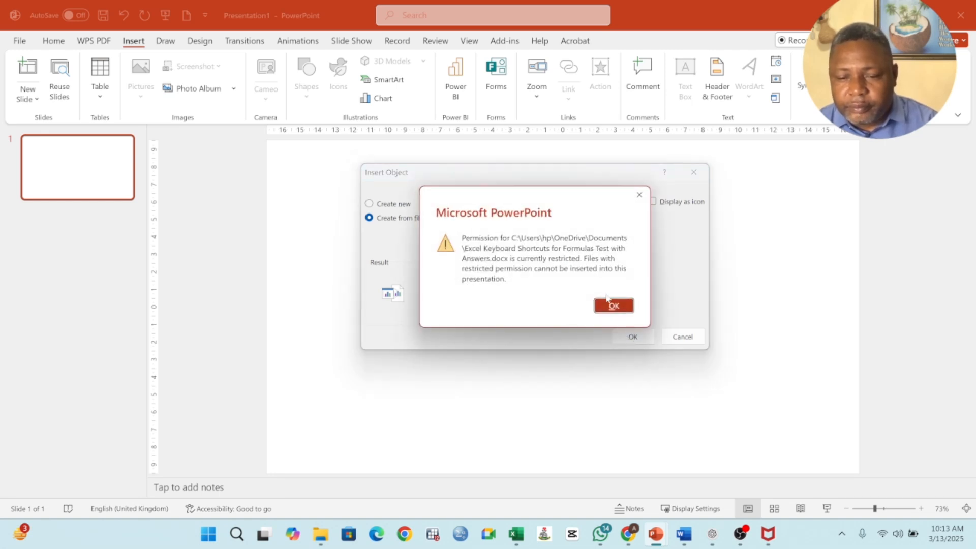
left_click(612, 306)
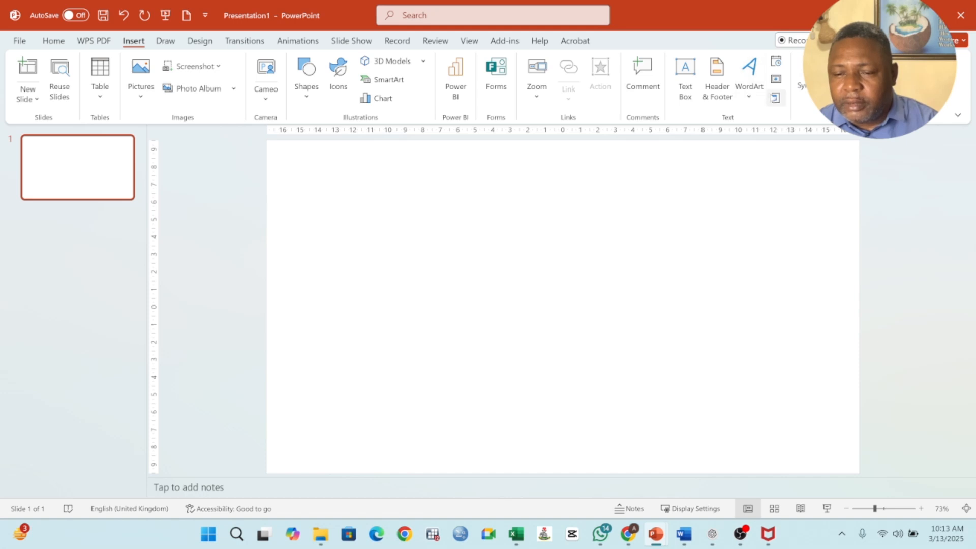
Insert a new, empty Microsoft Word Document object on the blank slide.
left_click(775, 97)
scroll(430, 237, "down", 3)
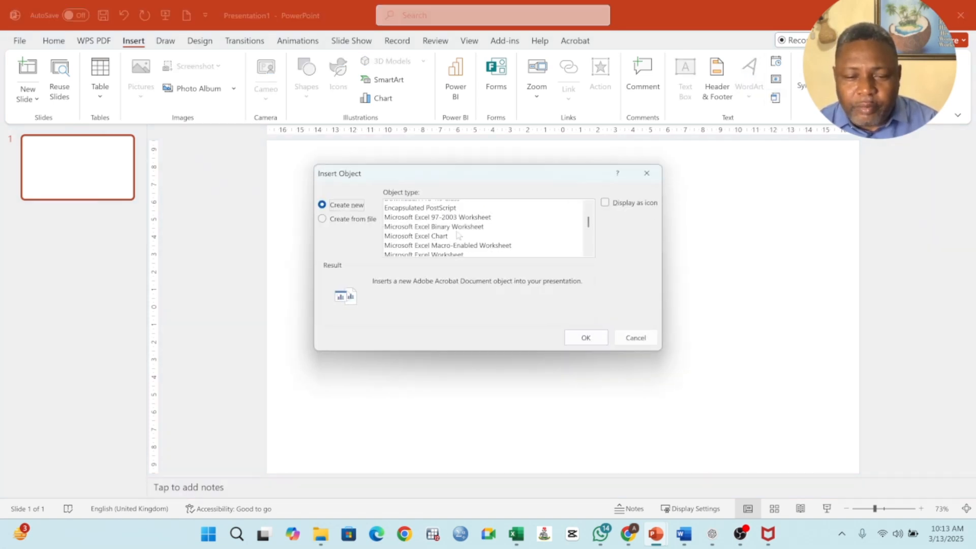
scroll(458, 235, "down", 1)
scroll(473, 236, "down", 1)
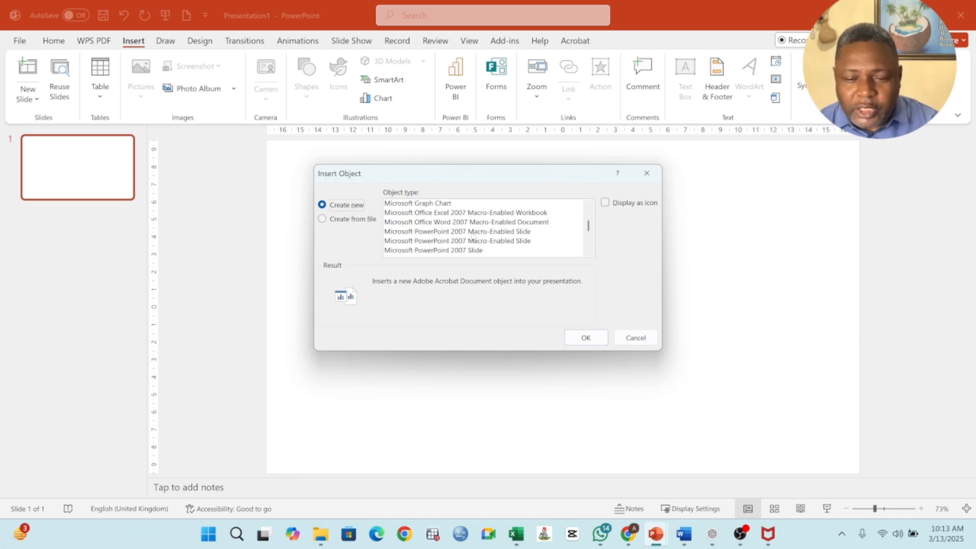
scroll(473, 235, "down", 2)
scroll(474, 236, "down", 1)
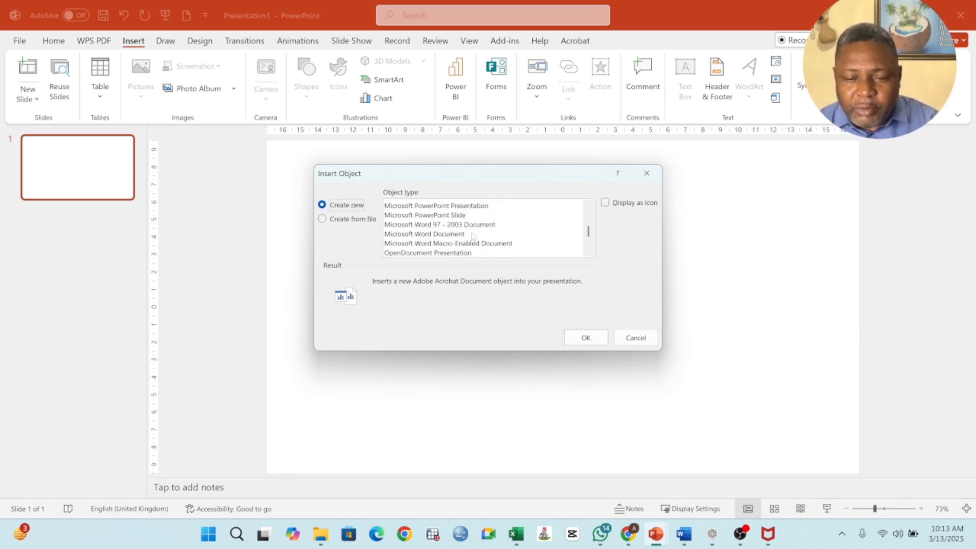
left_click(428, 234)
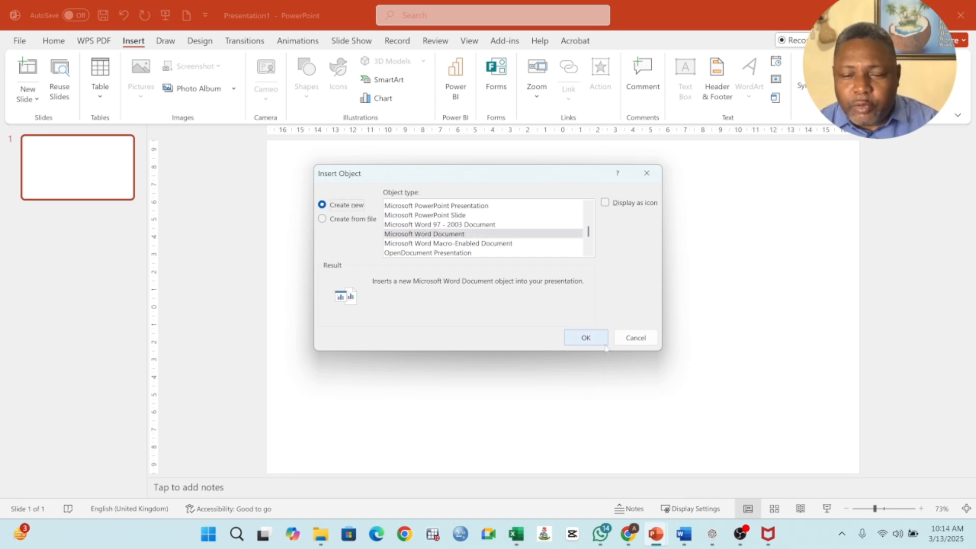
left_click(585, 338)
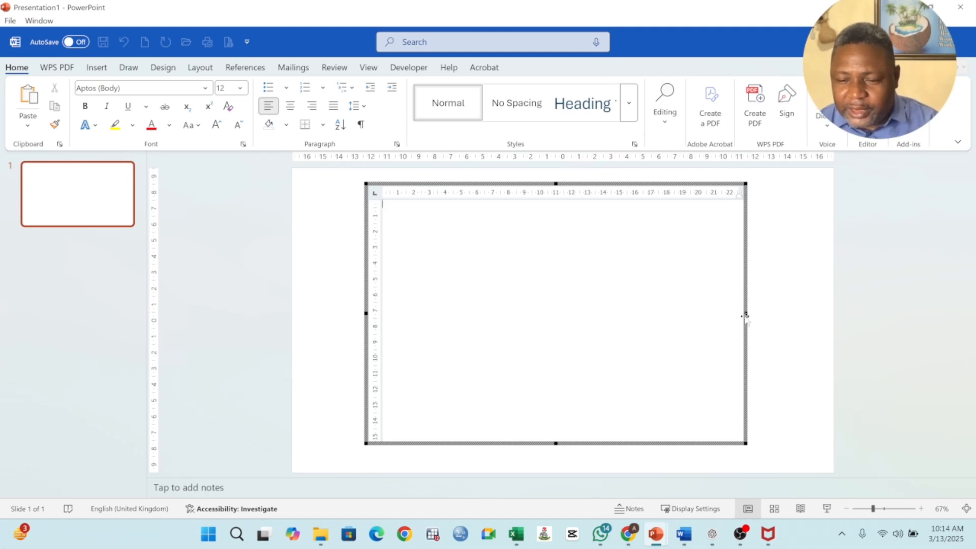
Copy the Workforce Scheduling and Manufacturing Process Optimization bullets from the ACCA_Cert_in_Data_Analytics_Training_Manual Word document into the slide's embedded document.
mouse_move(687, 543)
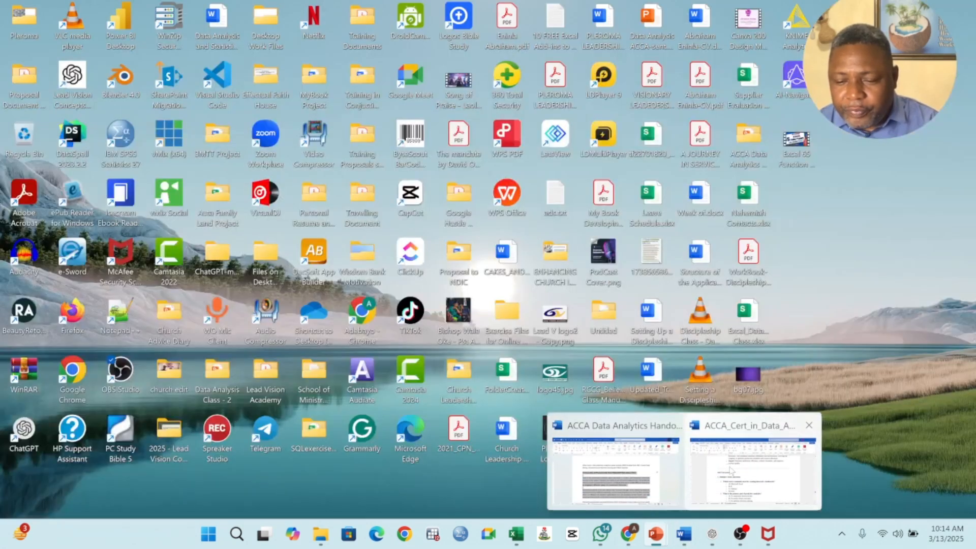
left_click(731, 467)
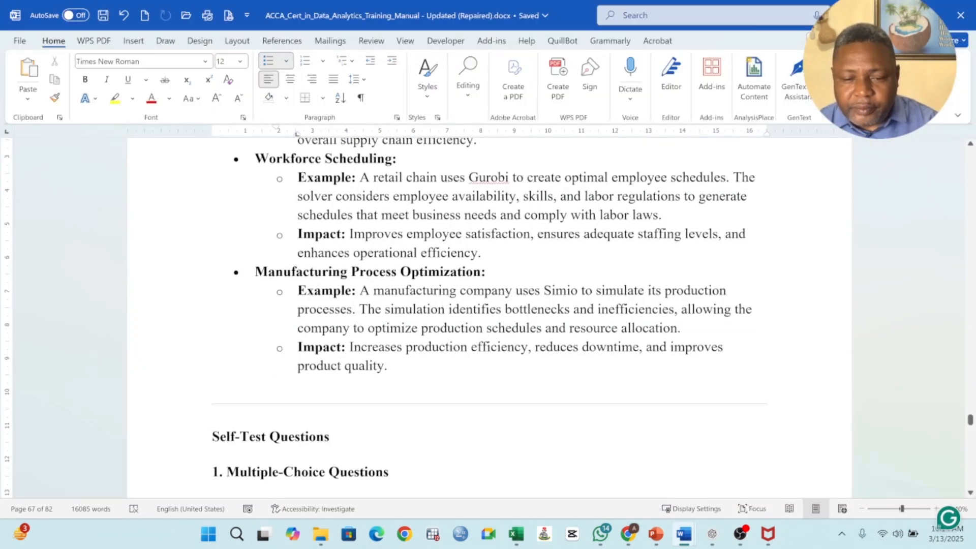
left_click_drag(391, 378, 158, 137)
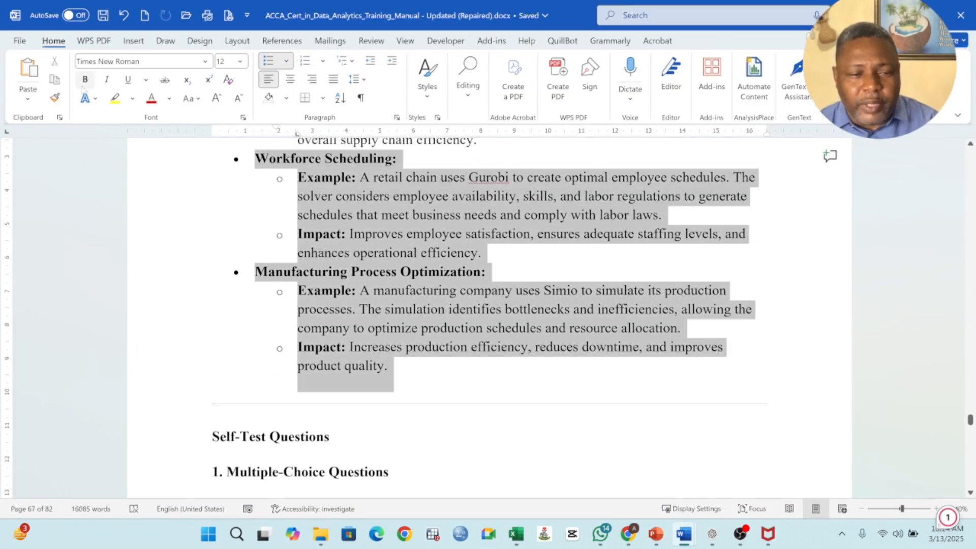
left_click(55, 83)
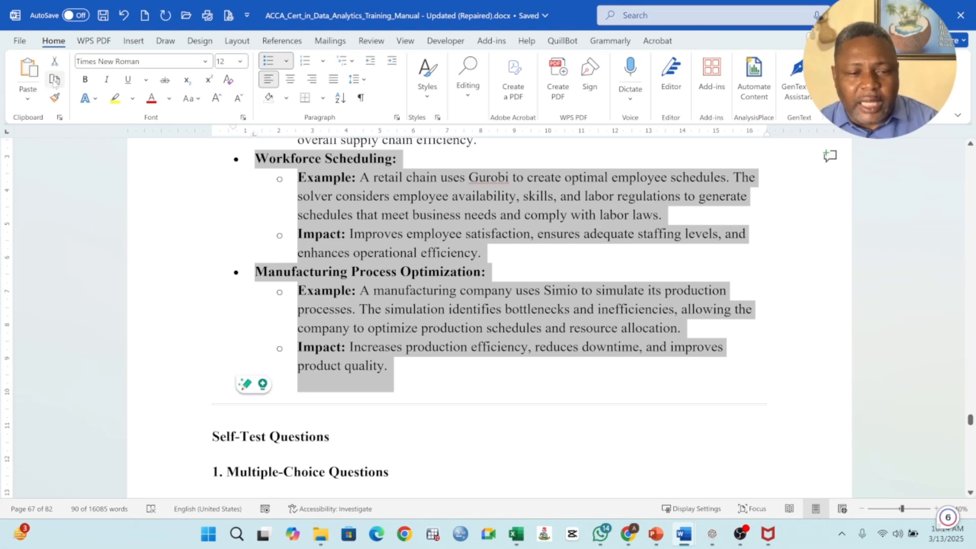
left_click(899, 15)
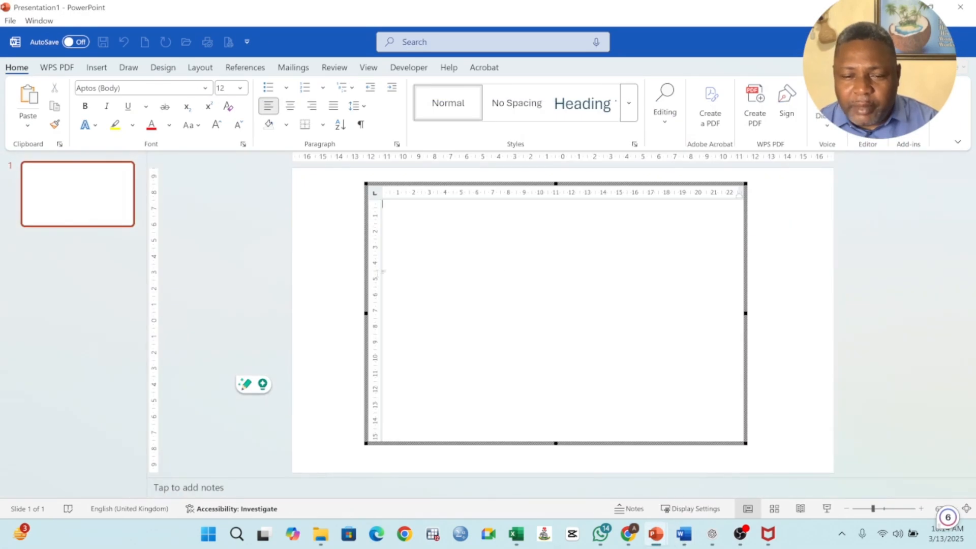
left_click(28, 99)
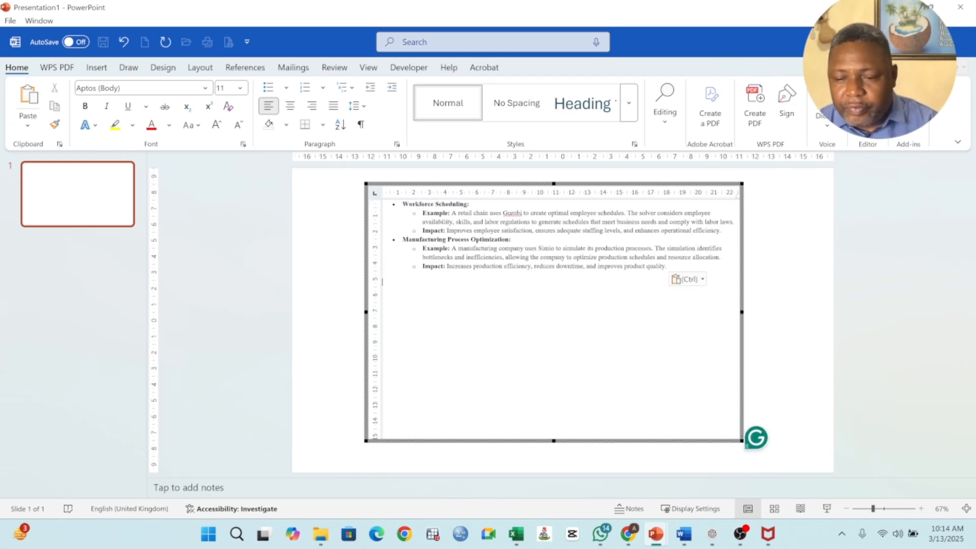
Add an empty line after the Workforce Scheduling Impact bullet and another above the Workforce Scheduling heading.
left_click(722, 230)
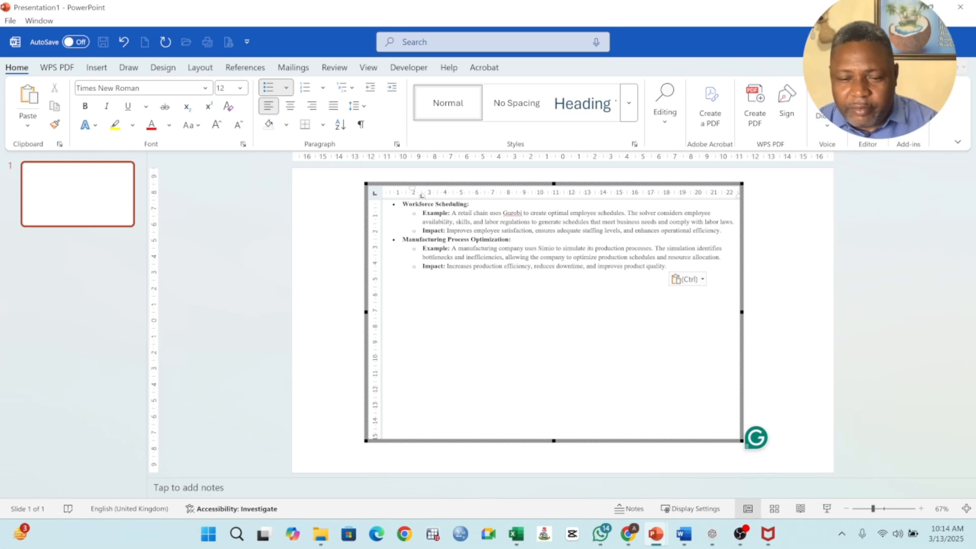
key("Return")
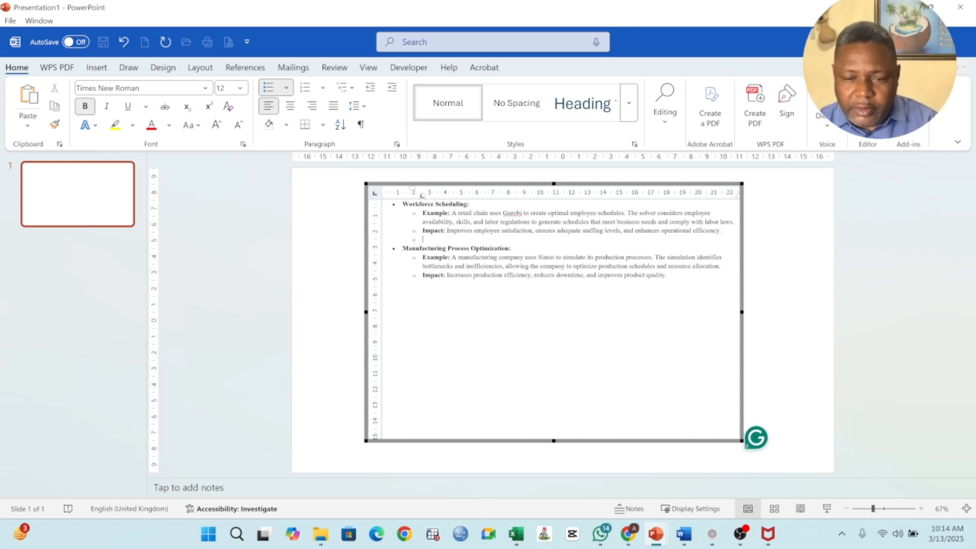
left_click(402, 205)
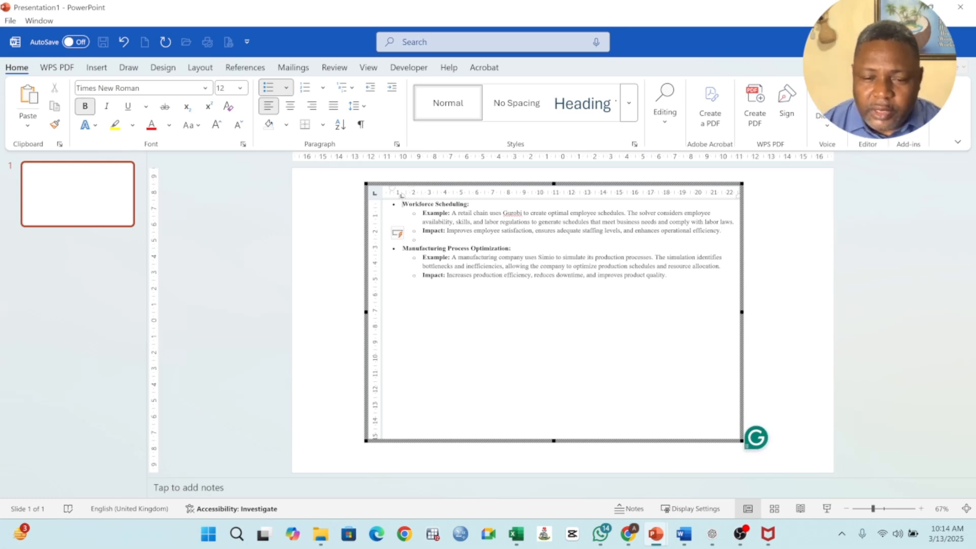
key("Return")
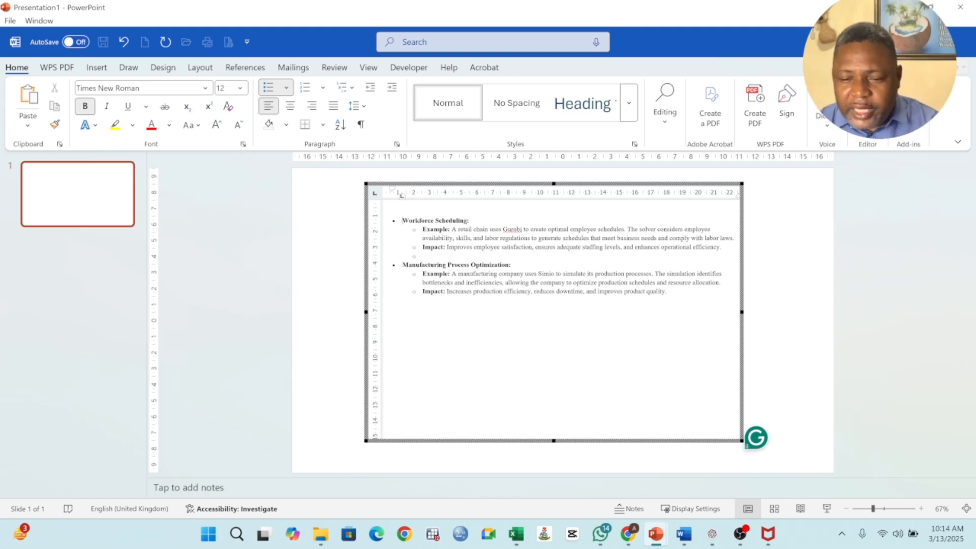
Add an empty line directly below each of the Workforce Scheduling and Manufacturing Process Optimization headings.
left_click_drag(668, 296, 476, 235)
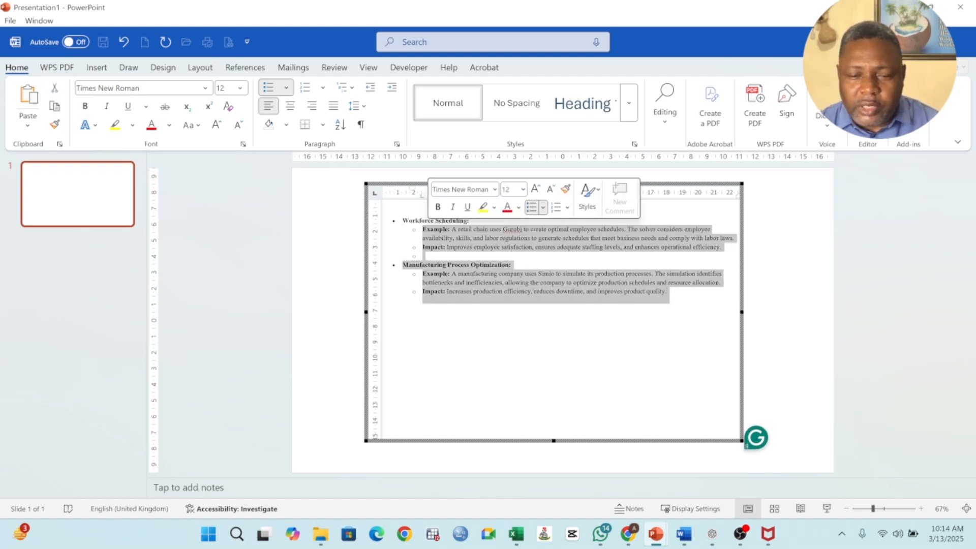
left_click(476, 235)
left_click(470, 222)
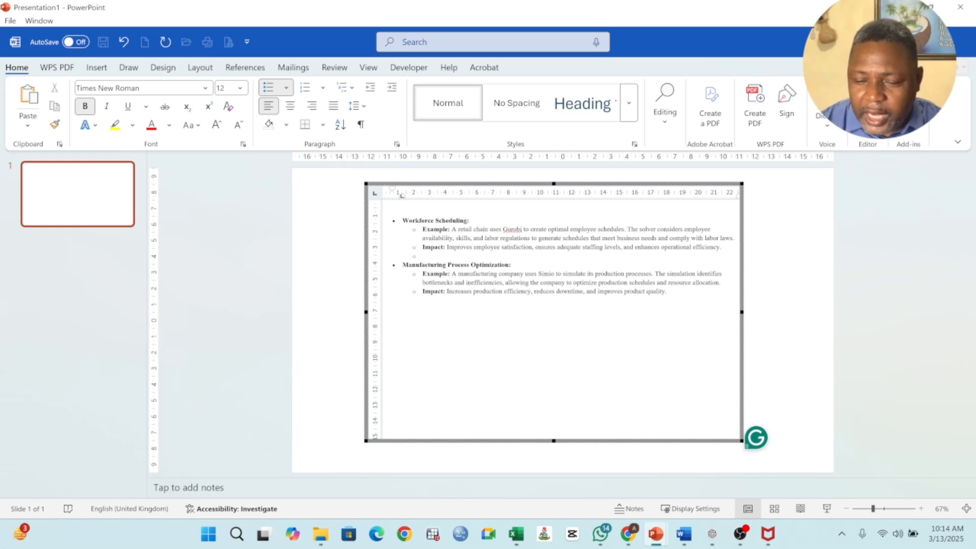
key("Return")
left_click(512, 274)
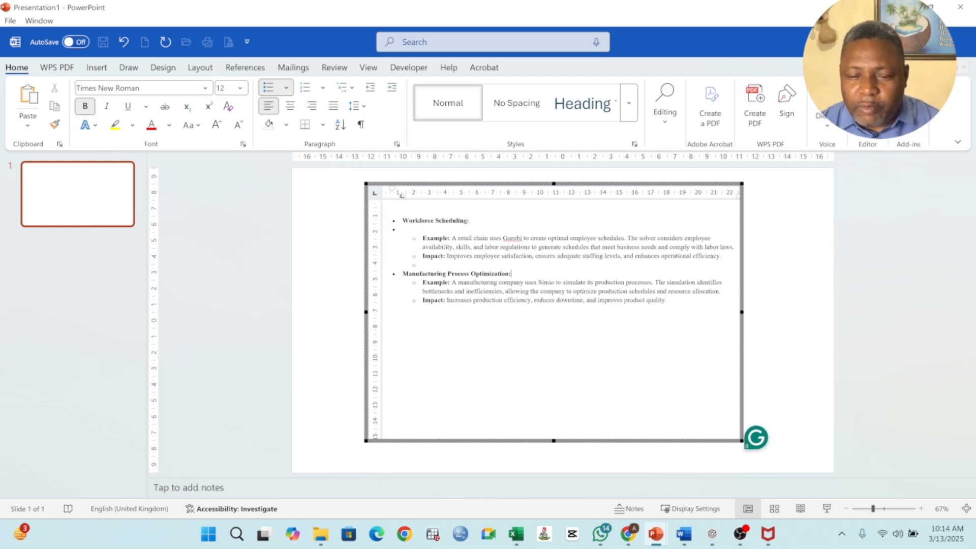
key("Return")
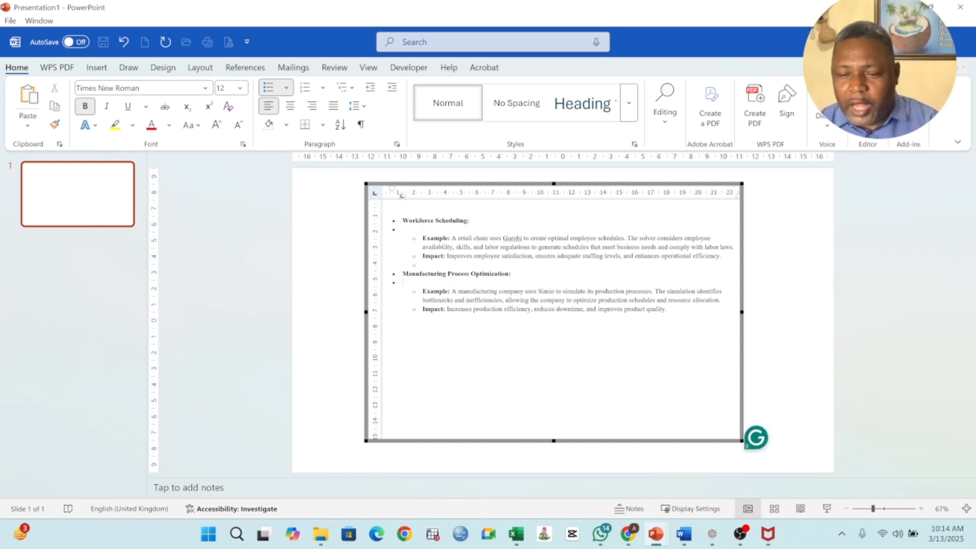
Format all the text in the embedded document as justified 14-point Arial.
left_click_drag(669, 313, 402, 220)
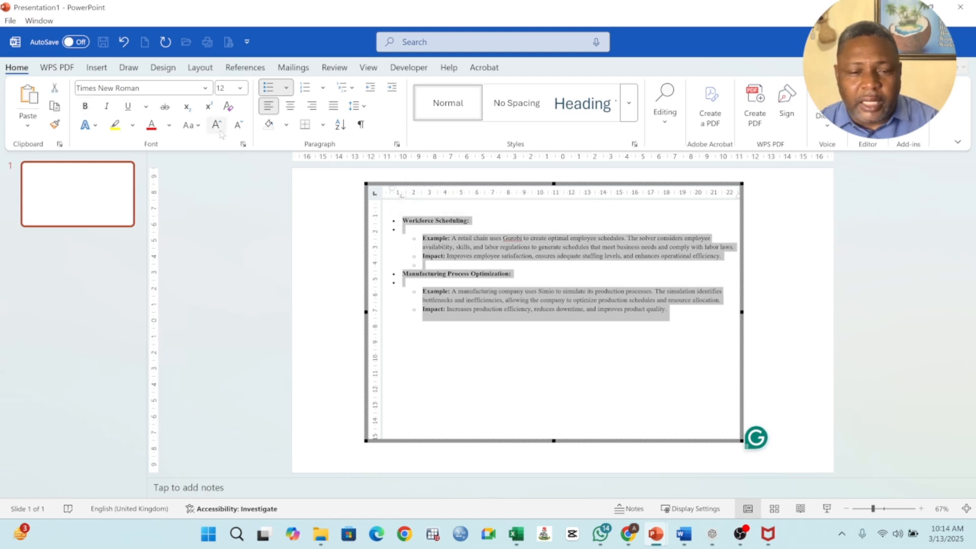
left_click(240, 87)
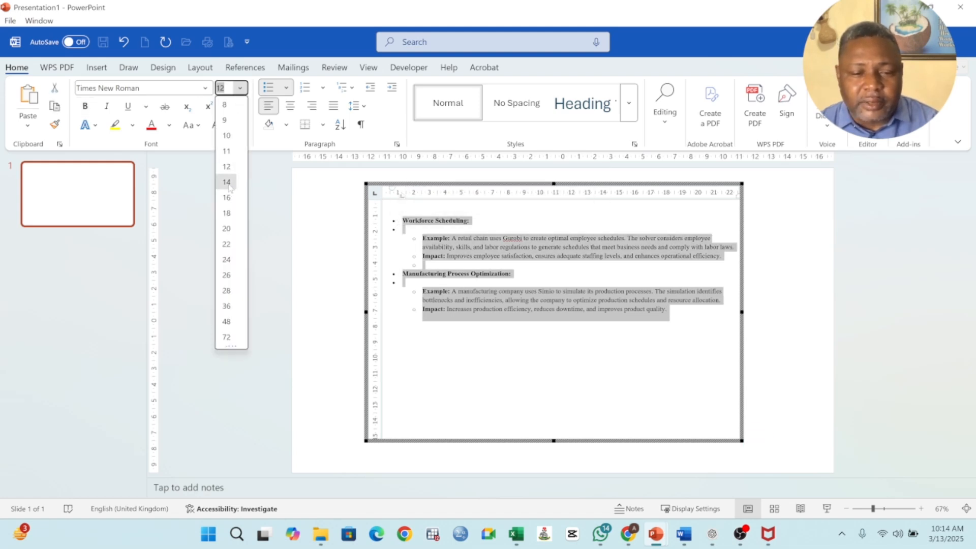
left_click(229, 186)
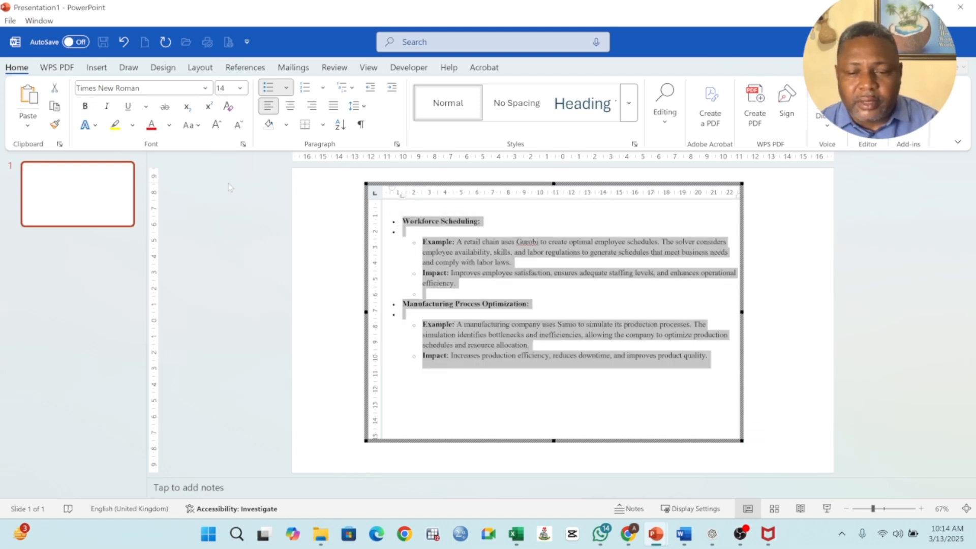
left_click(335, 107)
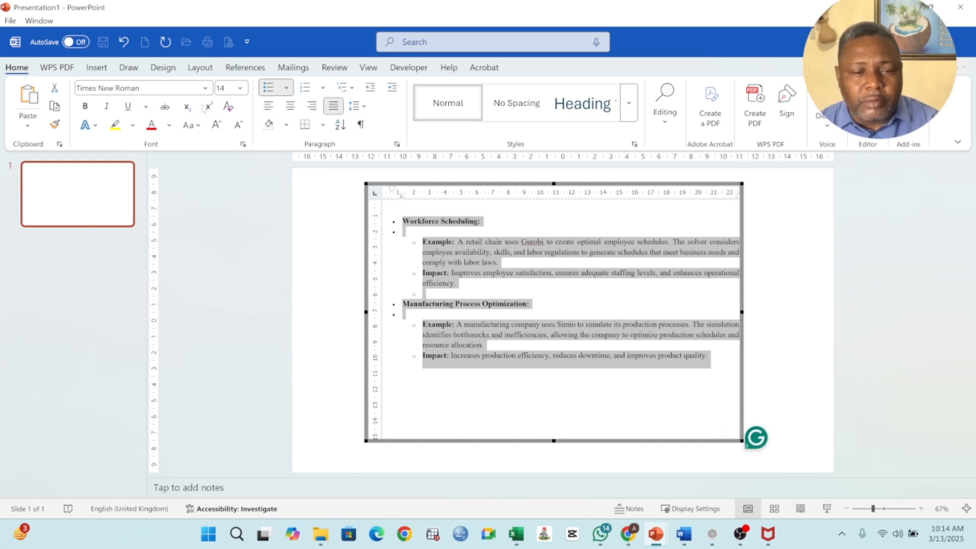
left_click(205, 88)
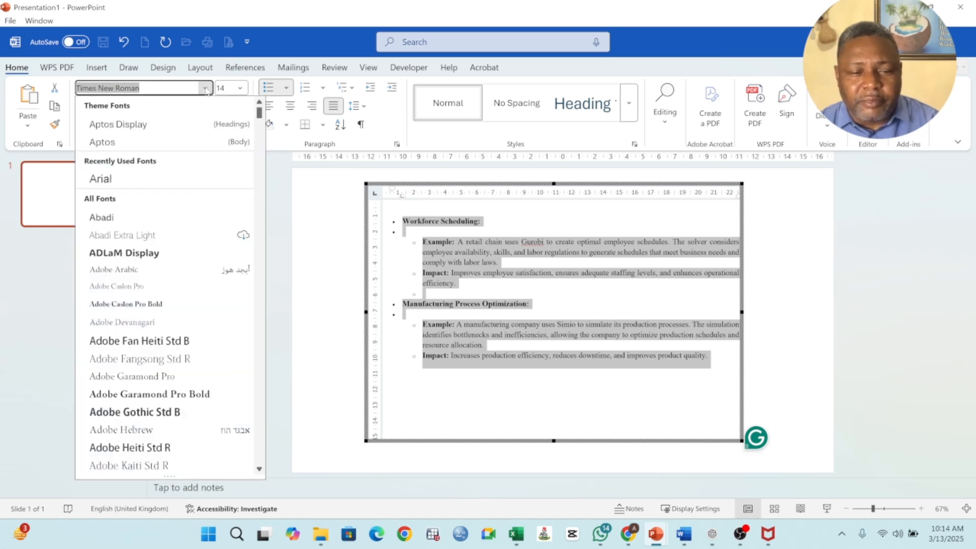
left_click(124, 185)
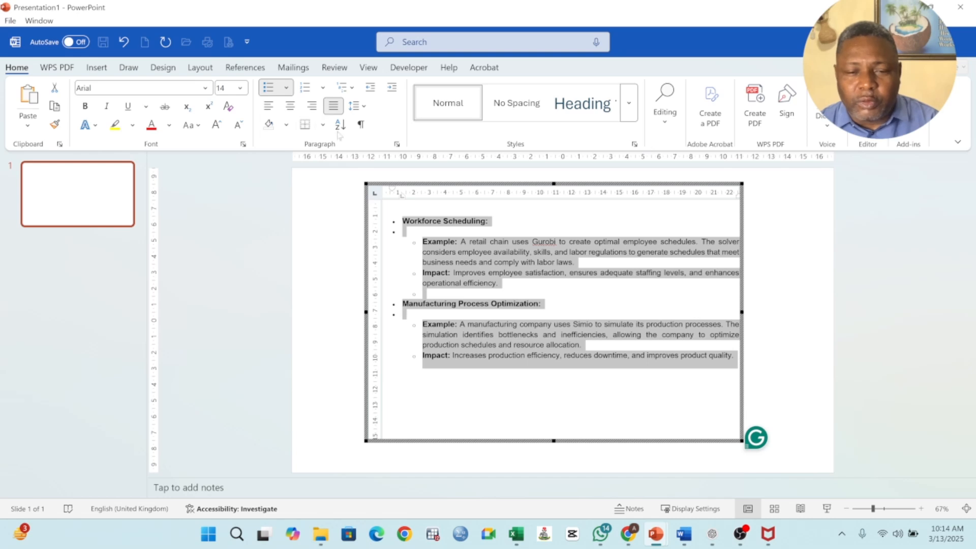
View the line spacing options for the embedded document's text without changing them, and return to the slide.
left_click(354, 106)
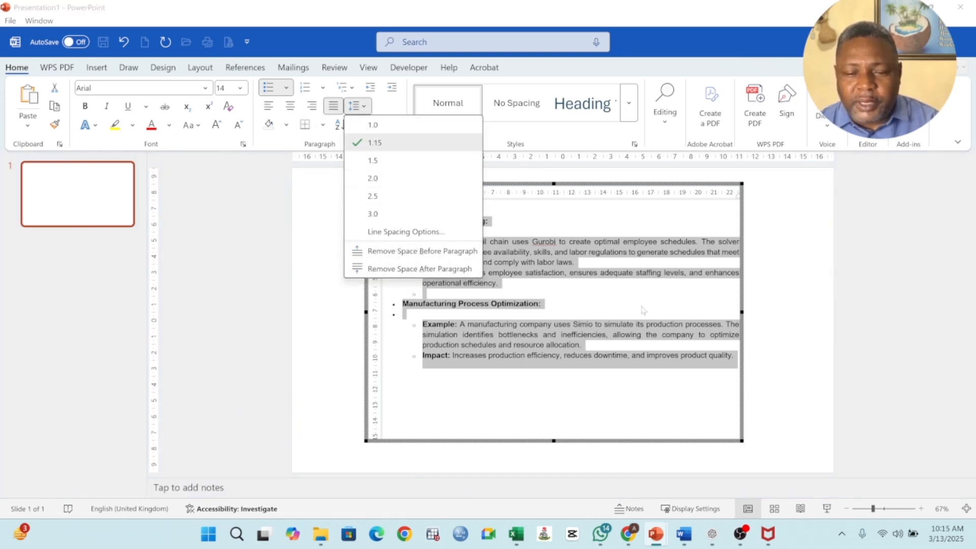
left_click(617, 299)
left_click(422, 293)
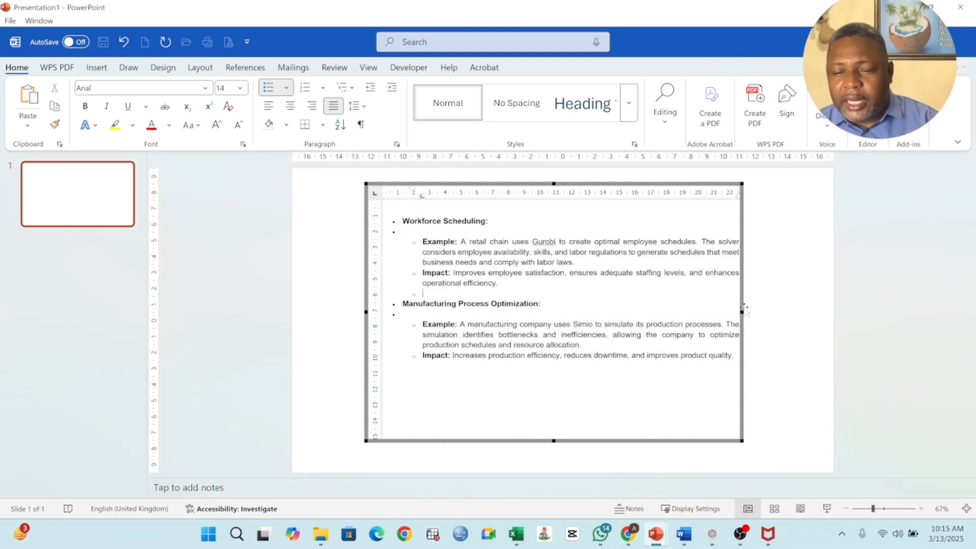
left_click(776, 285)
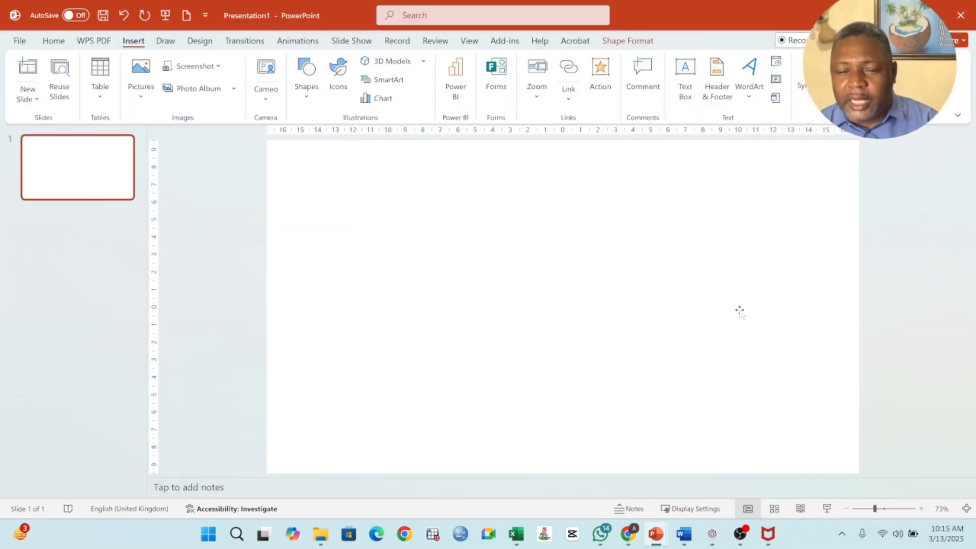
Move the embedded document object toward the slide's upper-left corner and enlarge it to fill most of the slide.
left_click_drag(453, 174, 388, 170)
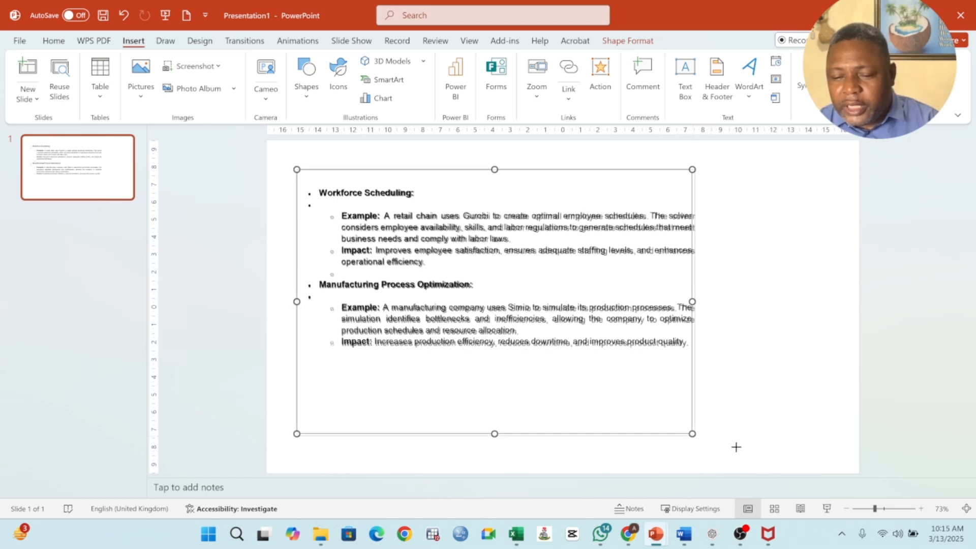
left_click_drag(692, 434, 743, 467)
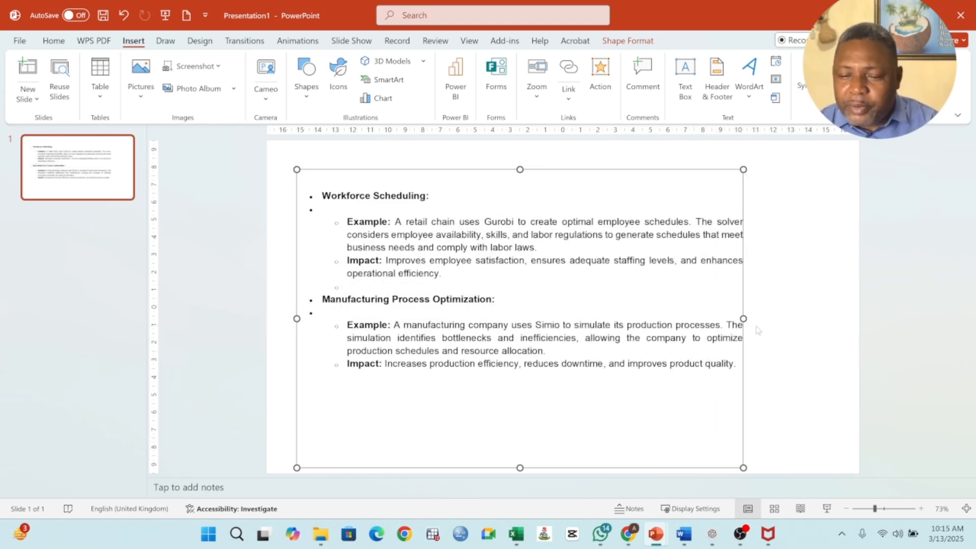
left_click_drag(759, 319, 759, 319)
left_click_drag(343, 218, 346, 206)
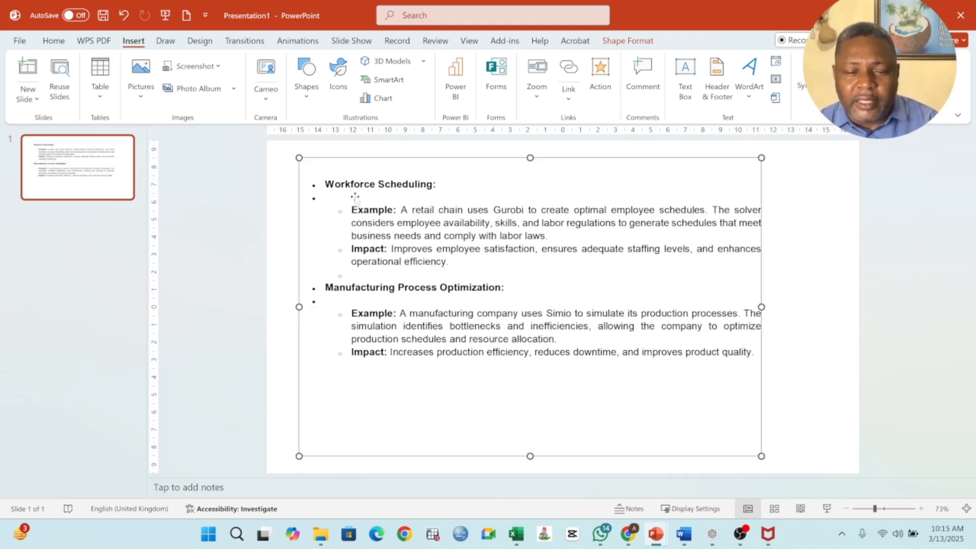
Remove the bullets from the empty lines below the Workforce Scheduling and Manufacturing Process Optimization headings, and finish editing the embedded document.
double_click(354, 197)
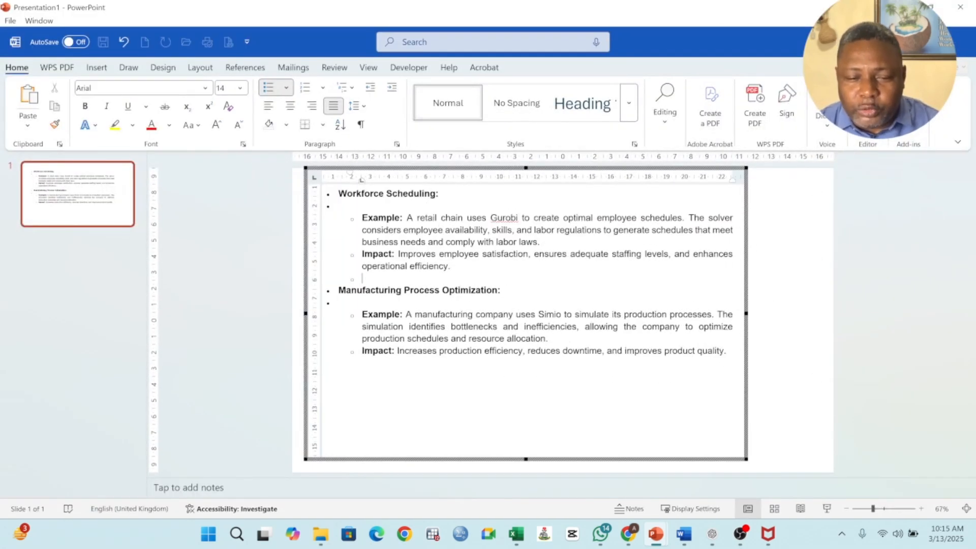
key("BackSpace")
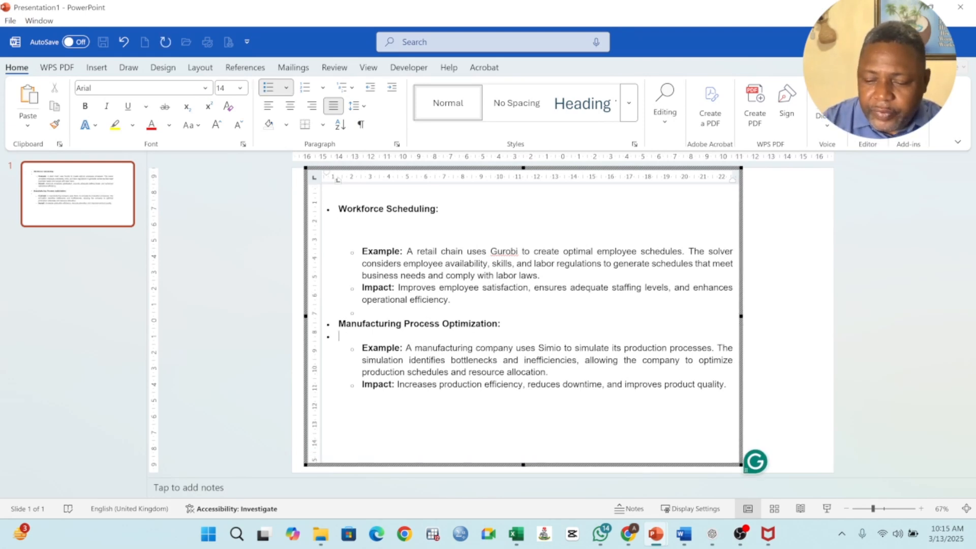
key("Return")
key("Escape")
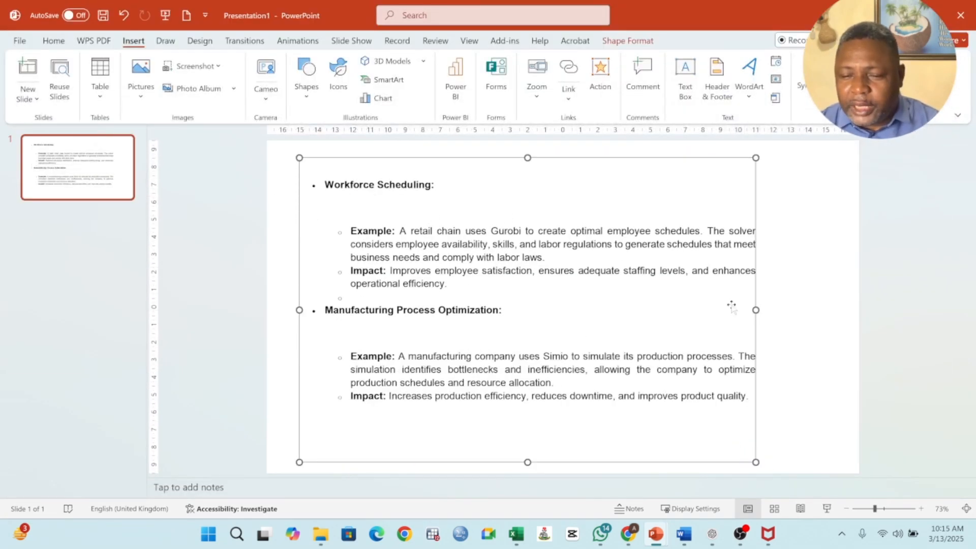
Reposition the embedded document object near the middle of the slide.
left_click_drag(681, 202, 698, 197)
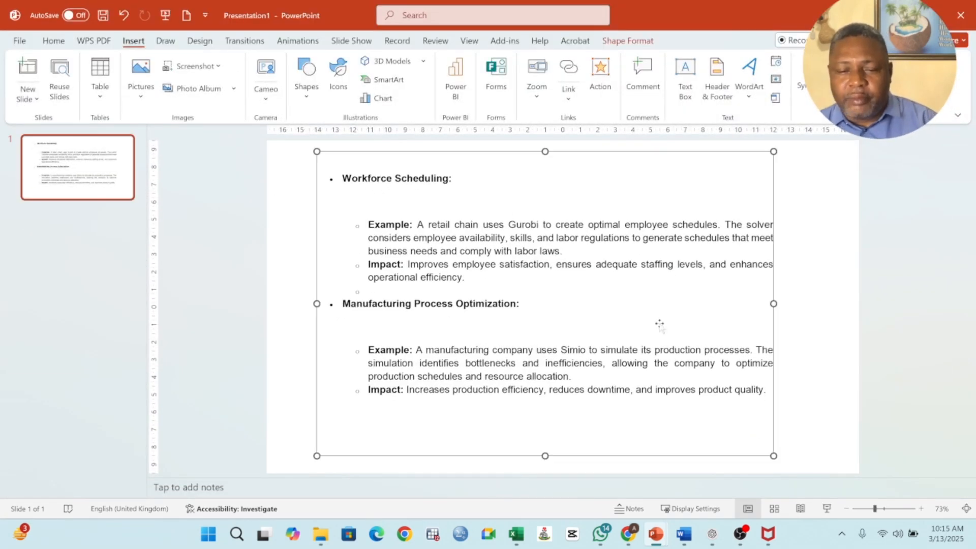
left_click(292, 368)
left_click(548, 207)
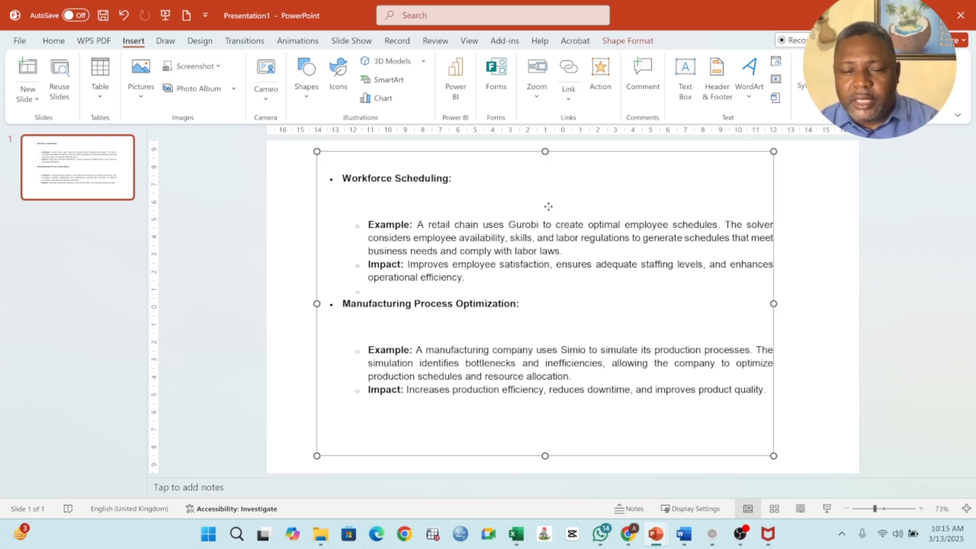
left_click_drag(548, 207, 561, 207)
left_click(310, 374)
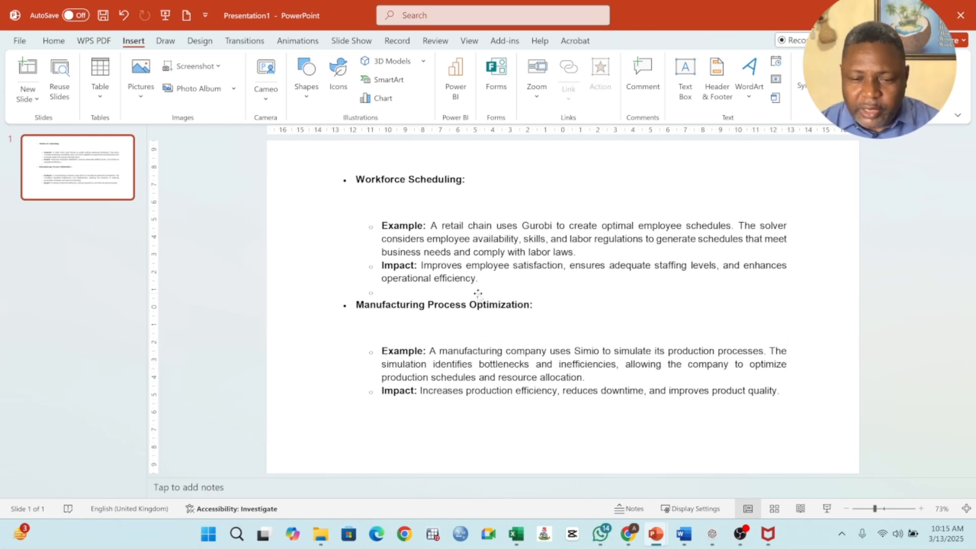
left_click(478, 278)
left_click_drag(478, 278, 471, 281)
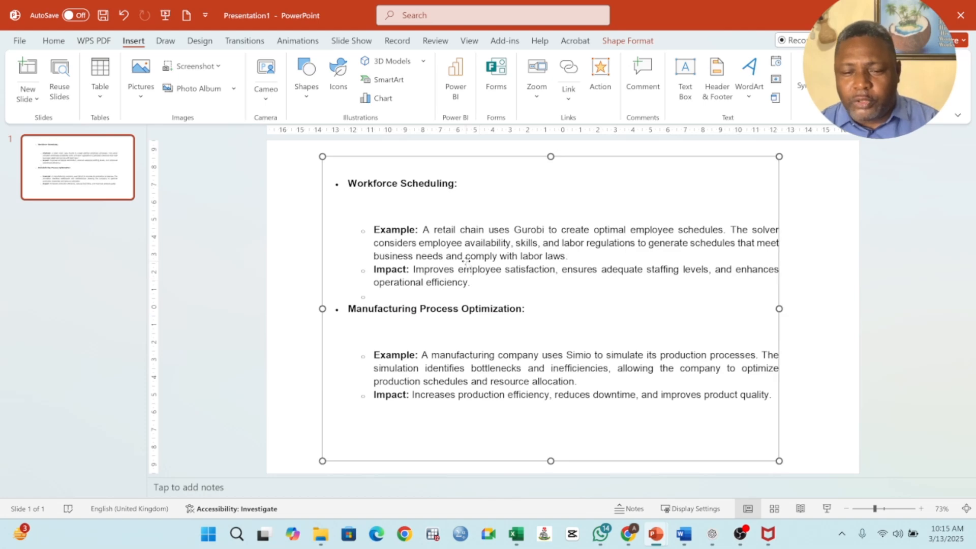
Reopen the embedded document to view what can be inserted into it, and delete the whole object from the slide.
double_click(472, 281)
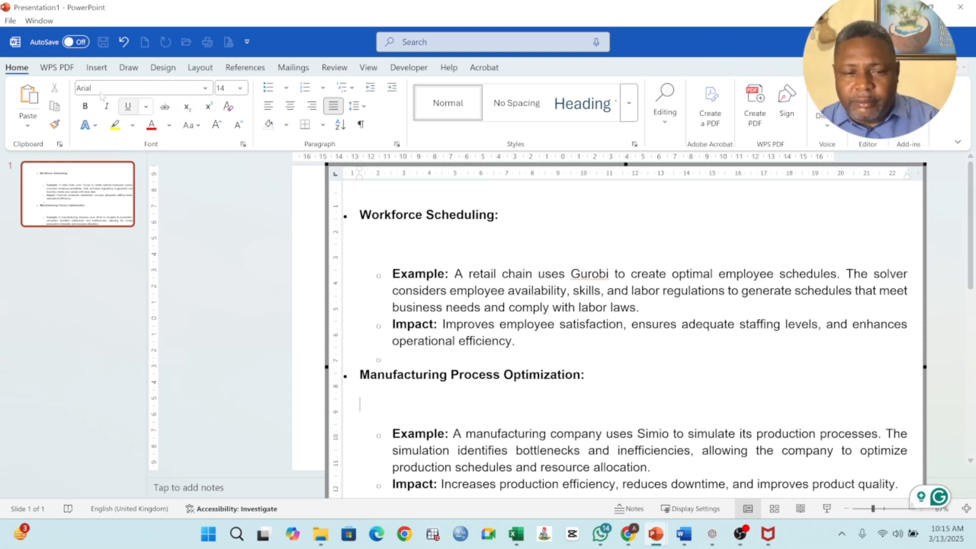
left_click(99, 71)
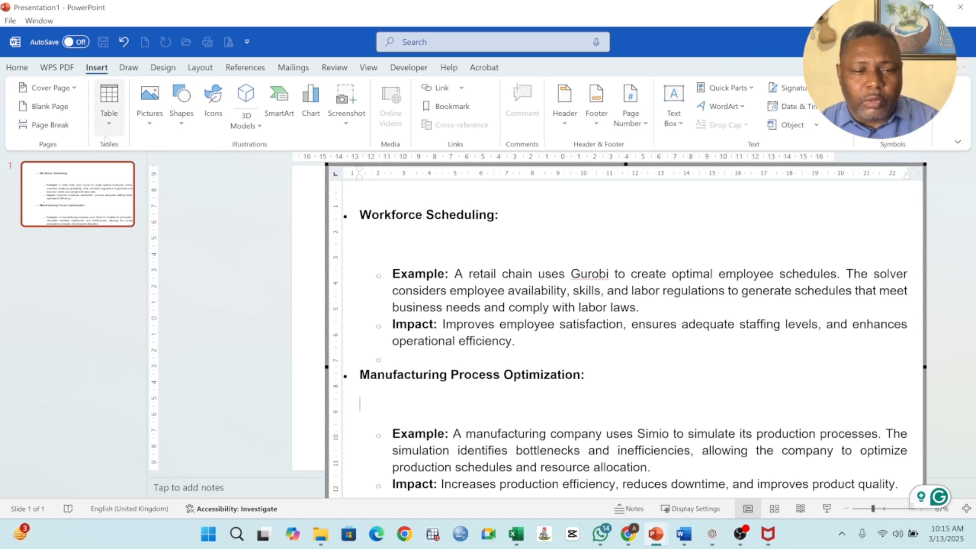
left_click(311, 268)
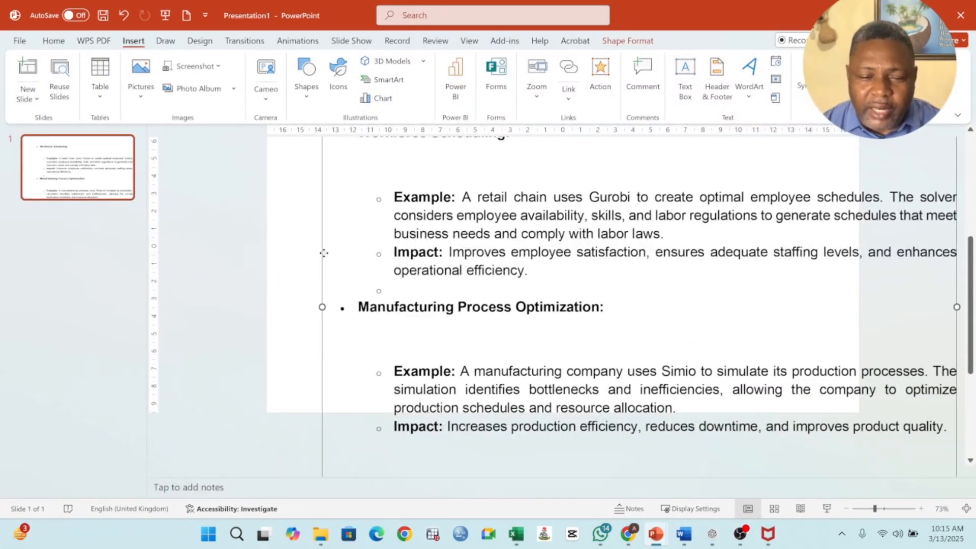
key("Delete")
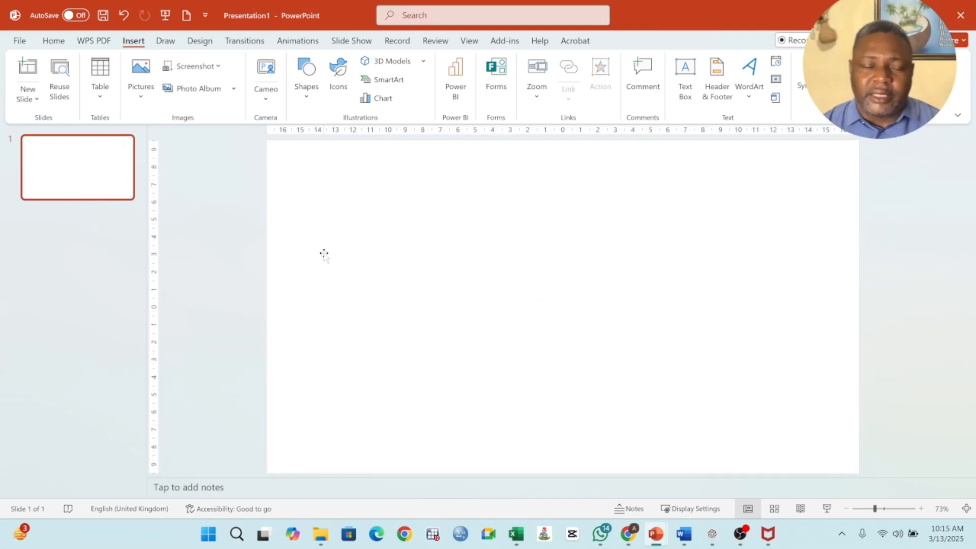